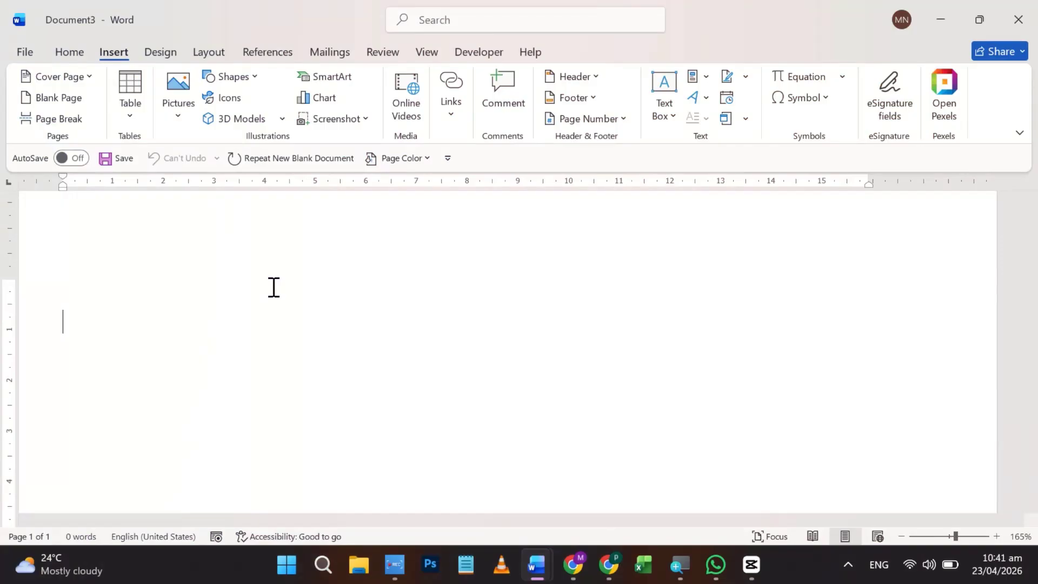
Step: Insert a table with four columns and three rows at the start of the blank document
{"action": "left_click", "coordinate": [129, 116]}
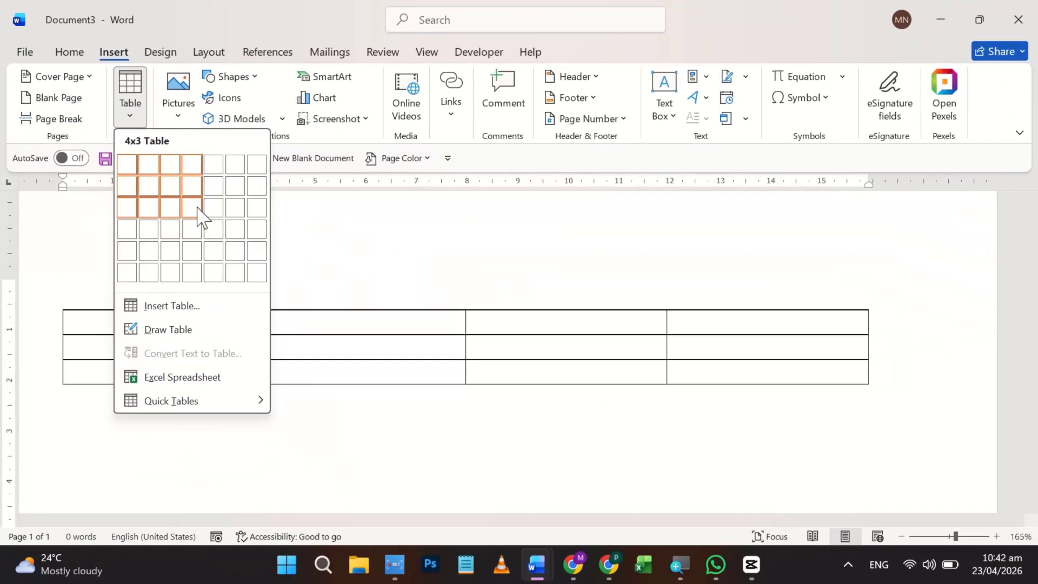
{"action": "left_click", "coordinate": [591, 477]}
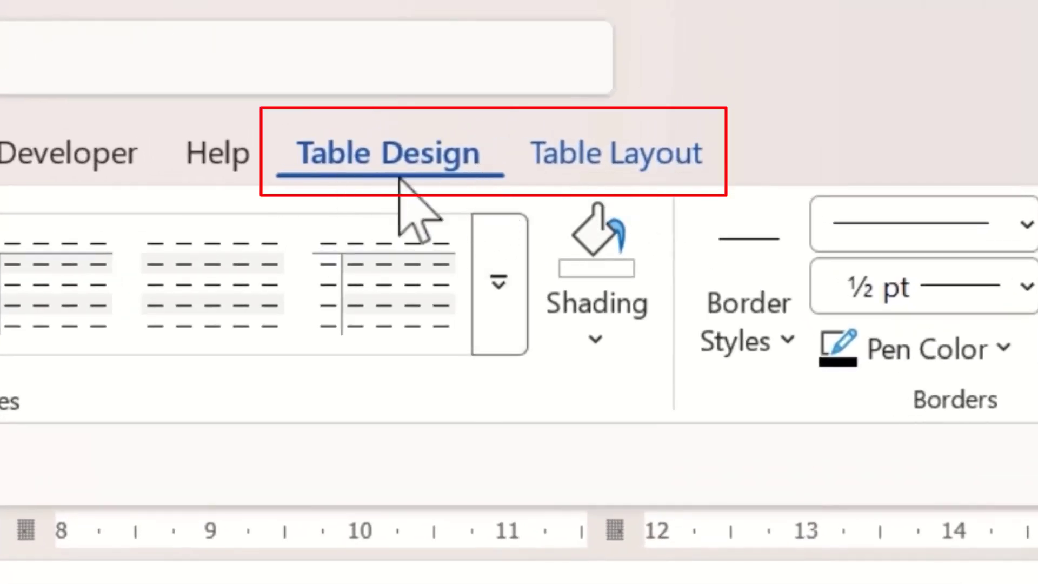
Step: Examine the table layout and table design commands, and compare the available commands with the cursor outside and inside the table
{"action": "left_click", "coordinate": [575, 168]}
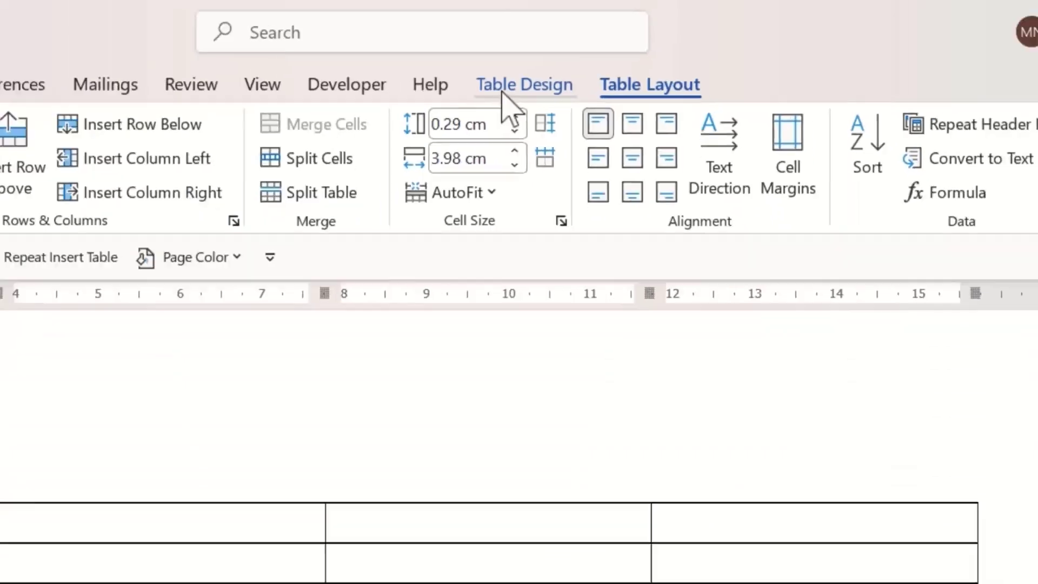
{"action": "left_click", "coordinate": [378, 160]}
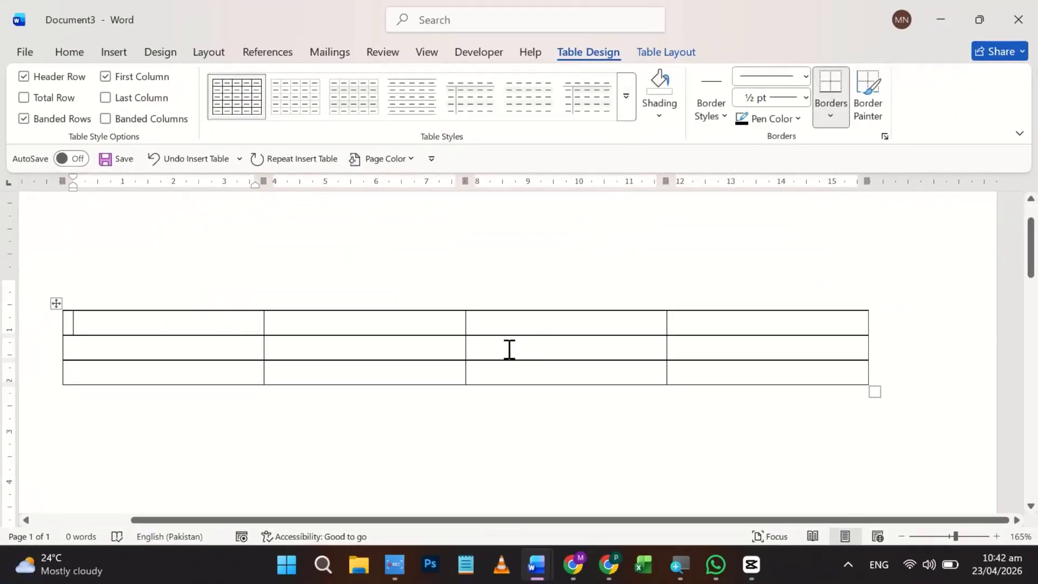
{"action": "left_click", "coordinate": [352, 436]}
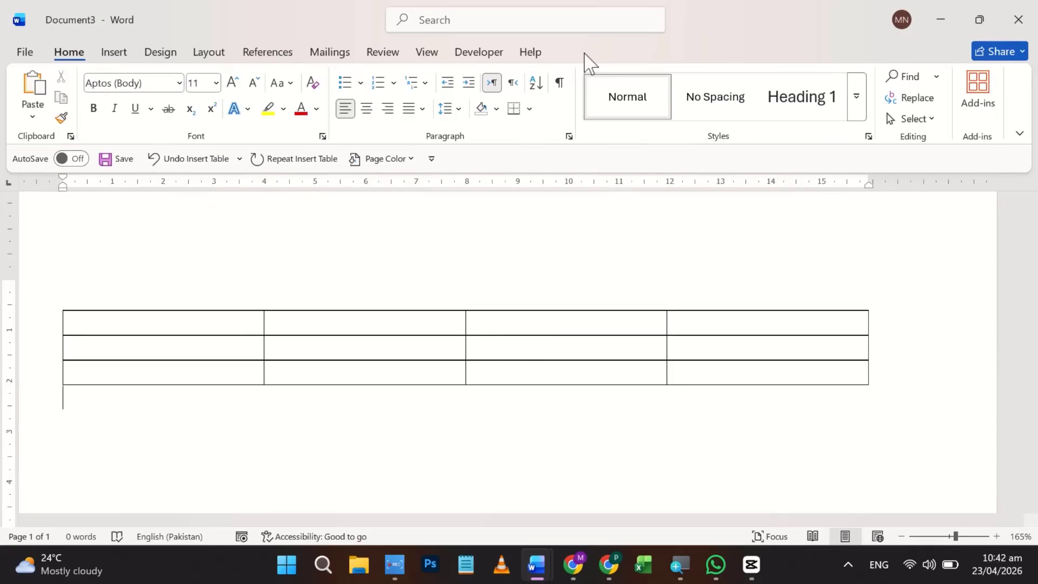
{"action": "left_click", "coordinate": [422, 324]}
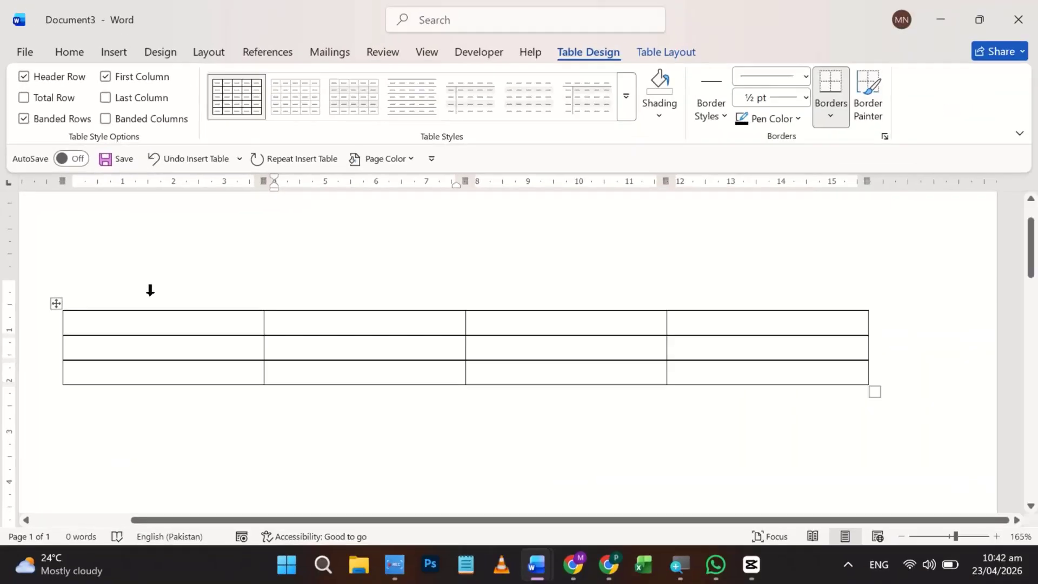
Step: Select the table's entire first column, switch the selection to the second column, and clear it
{"action": "left_click", "coordinate": [150, 290]}
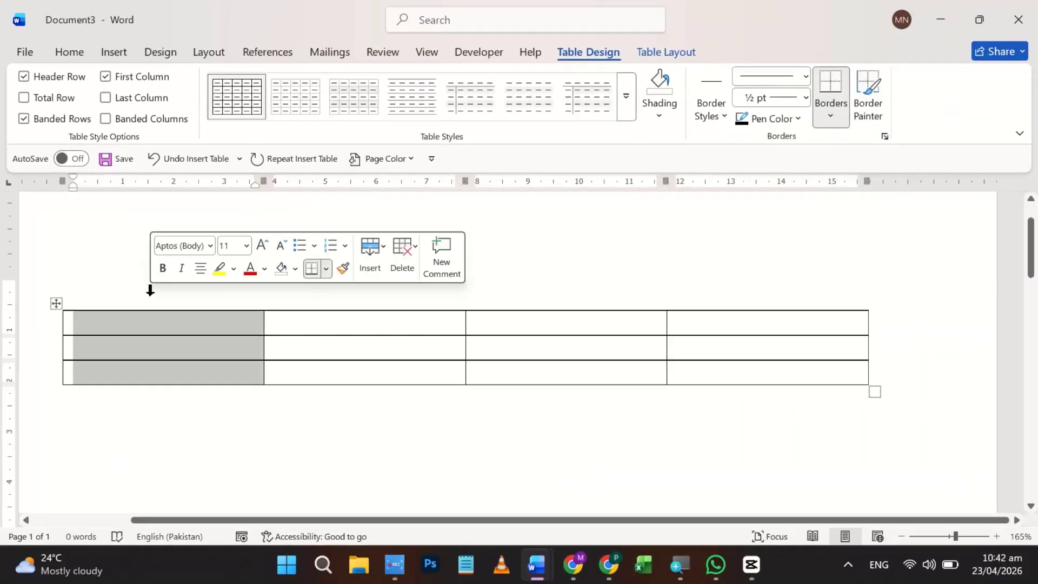
{"action": "left_click", "coordinate": [317, 295]}
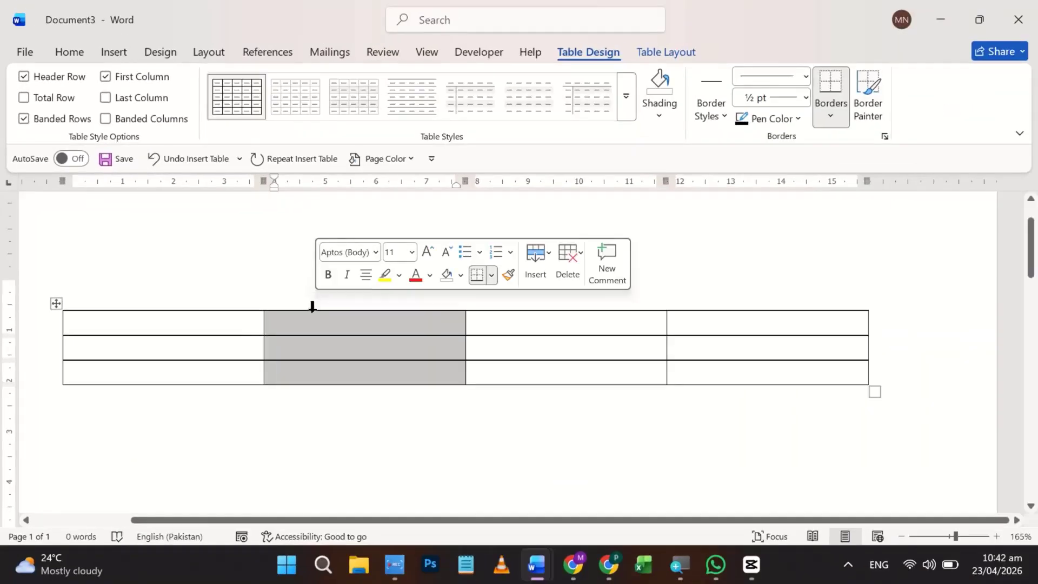
{"action": "left_click", "coordinate": [312, 323]}
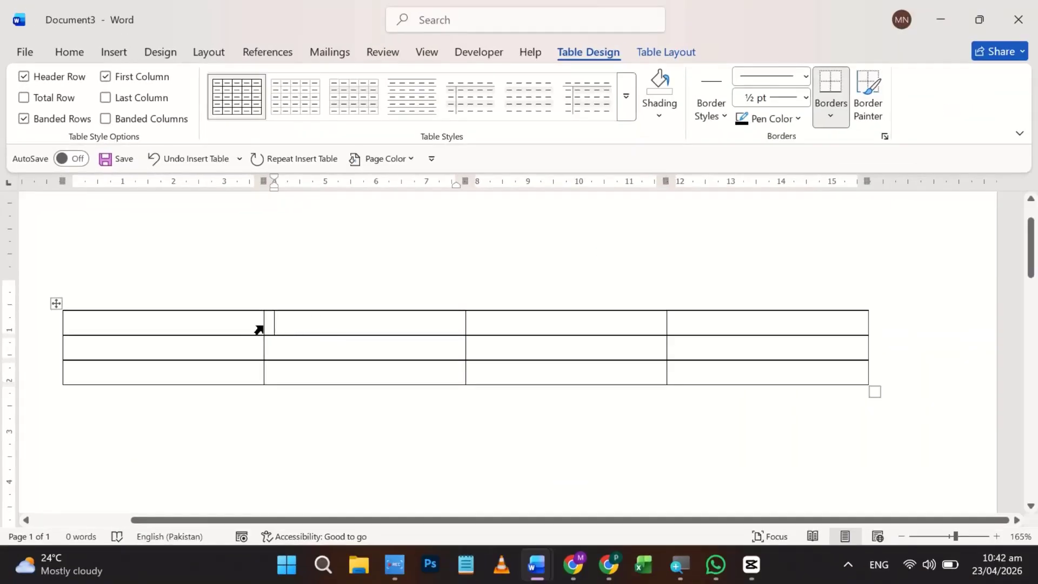
Step: Select the table's entire first row, switch the selection to the second row, and clear it
{"action": "mouse_move", "coordinate": [44, 324]}
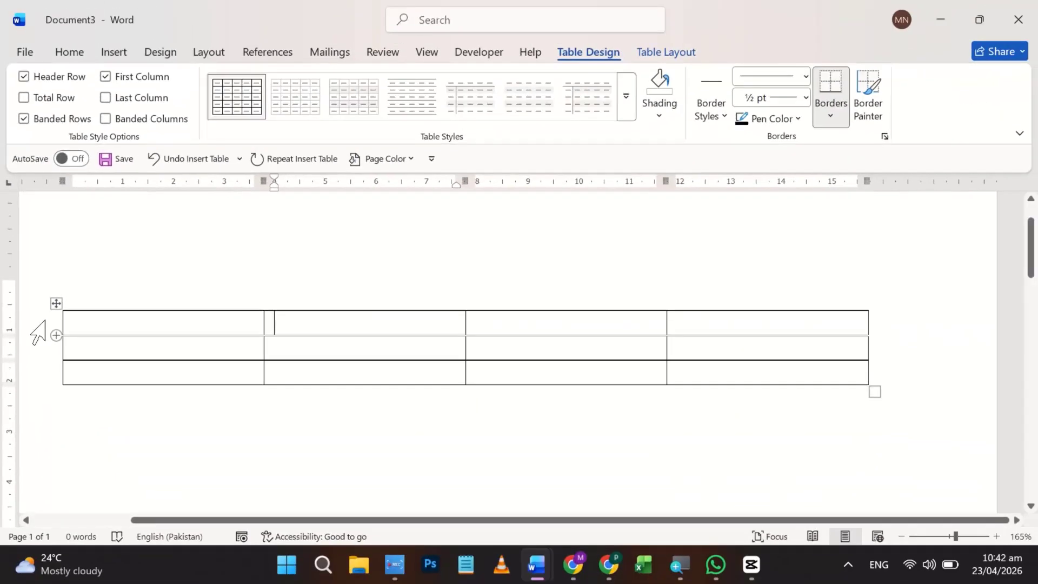
{"action": "left_click", "coordinate": [44, 324]}
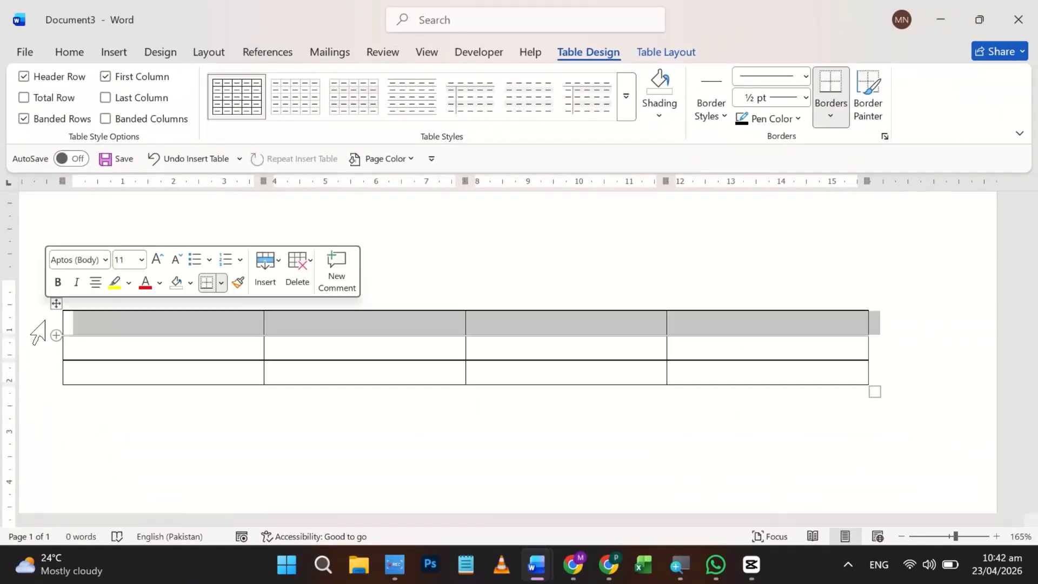
{"action": "left_click", "coordinate": [42, 345]}
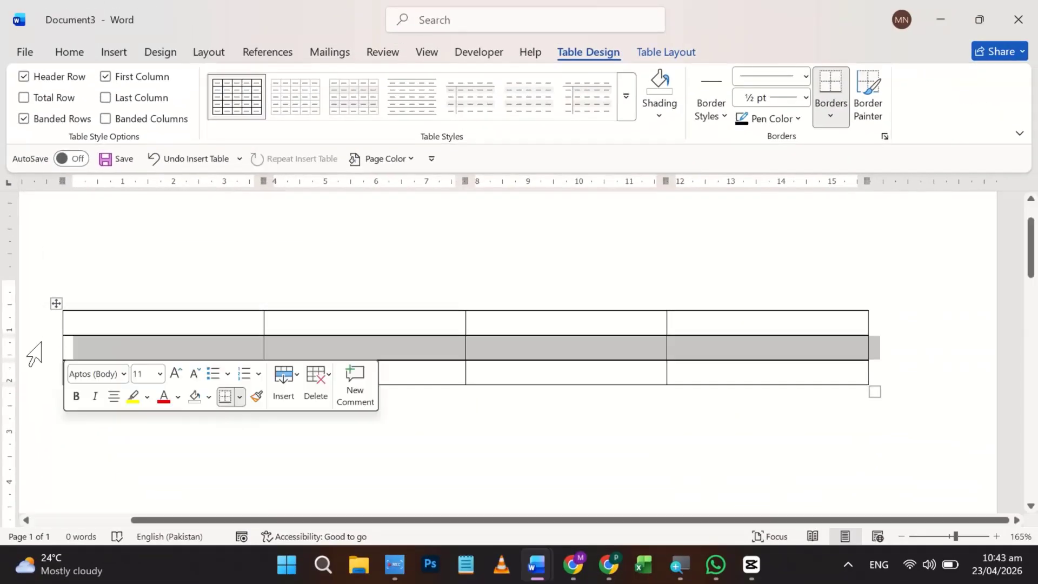
{"action": "left_click", "coordinate": [164, 322]}
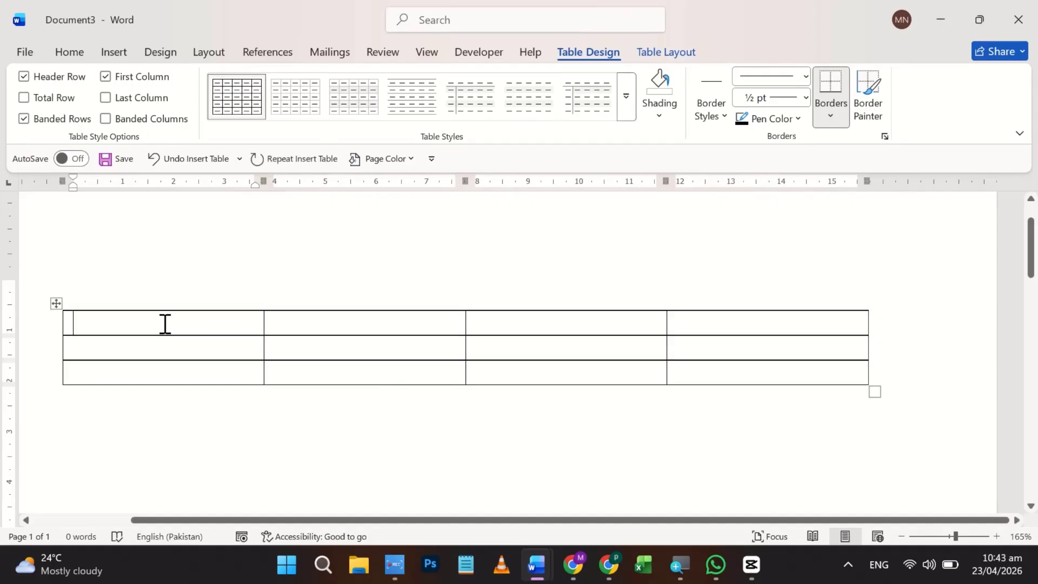
Step: Select the single cell in the second row and third column, switch to selecting the whole table, and clear the selection
{"action": "left_click", "coordinate": [303, 350]}
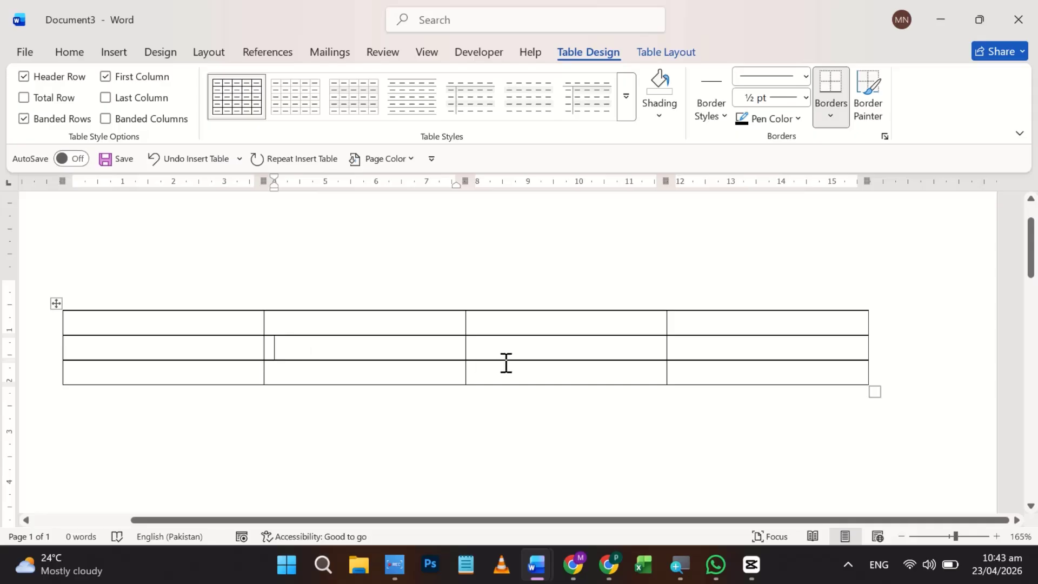
{"action": "left_click", "coordinate": [533, 346]}
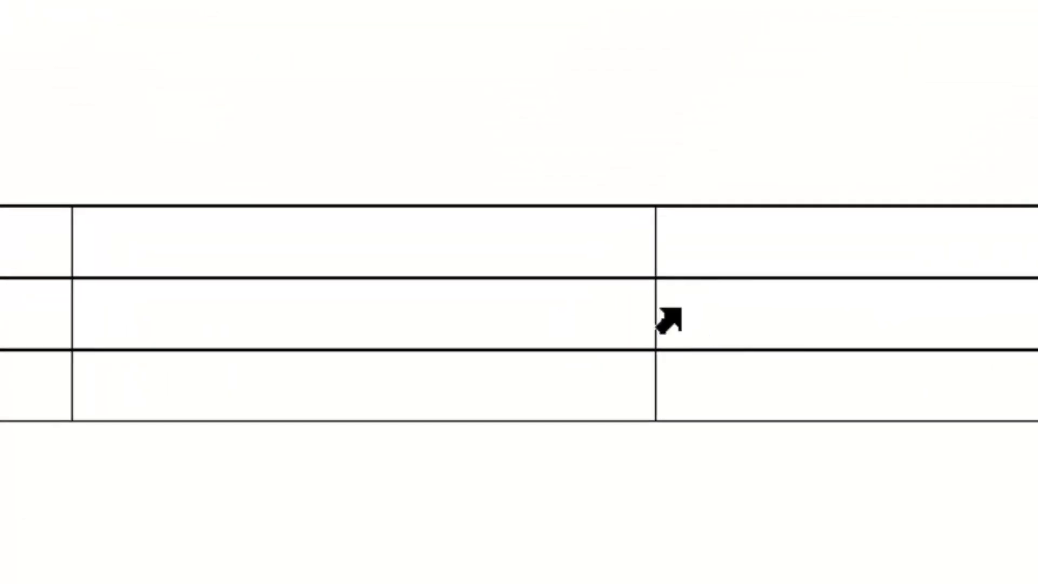
{"action": "left_click", "coordinate": [664, 336]}
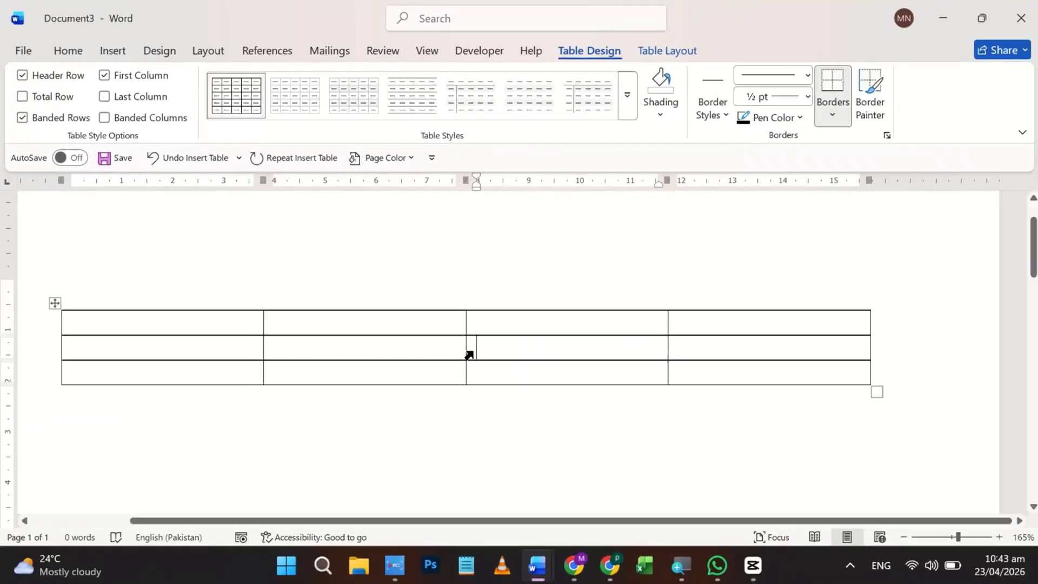
{"action": "left_click", "coordinate": [664, 336]}
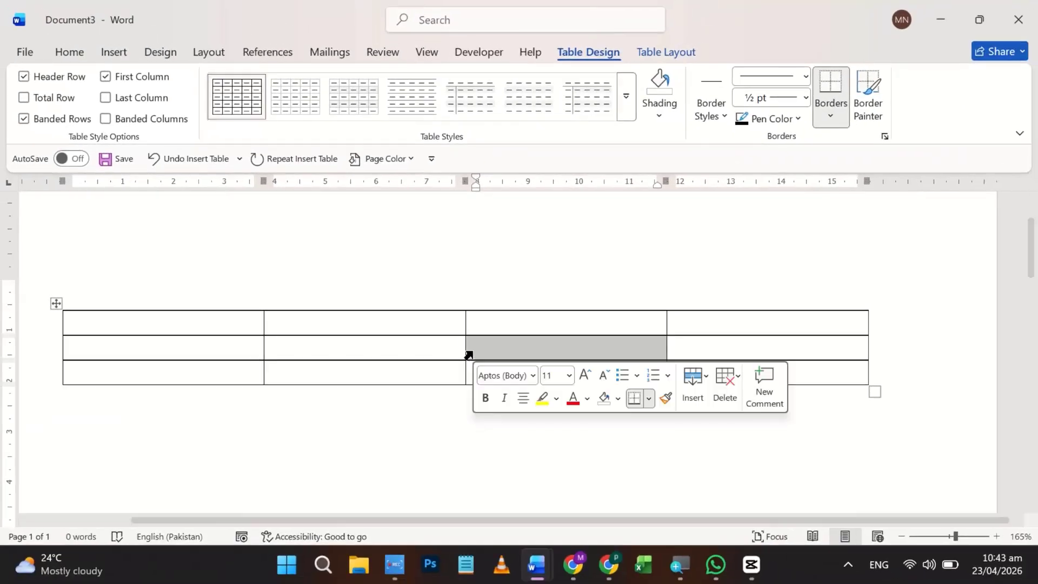
{"action": "left_click", "coordinate": [533, 349]}
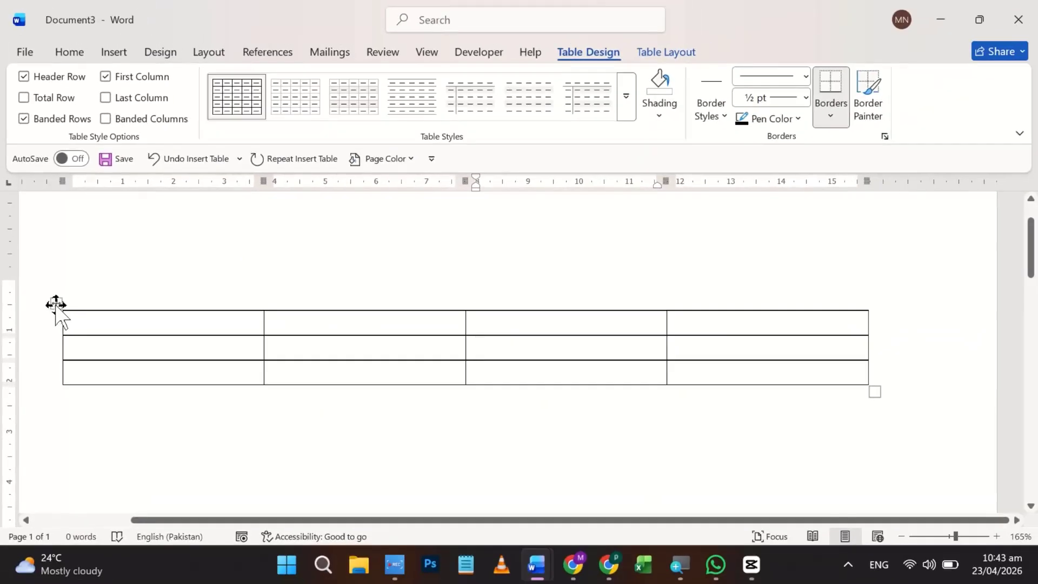
{"action": "left_click", "coordinate": [56, 304]}
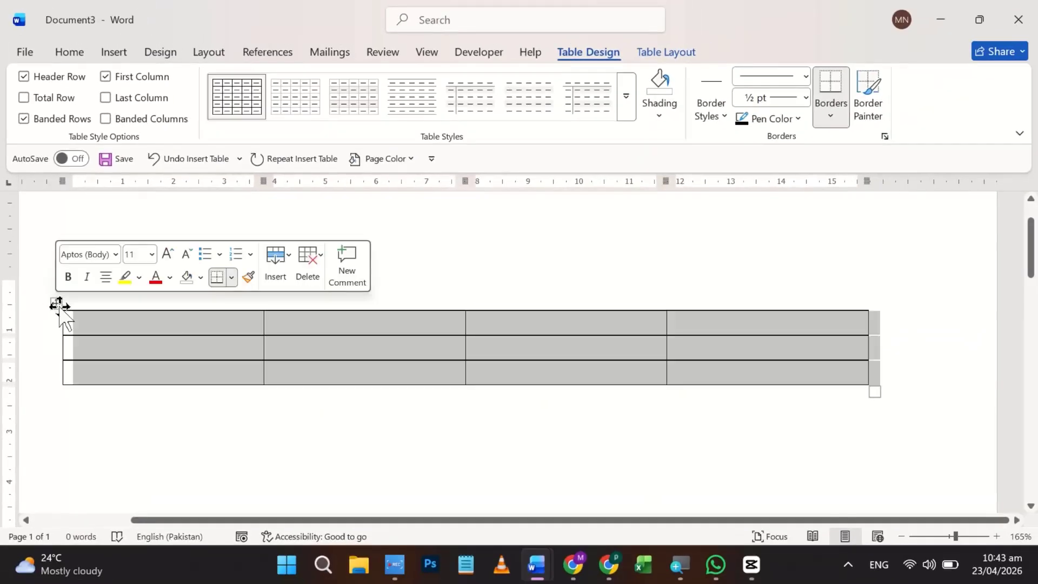
{"action": "left_click", "coordinate": [412, 351]}
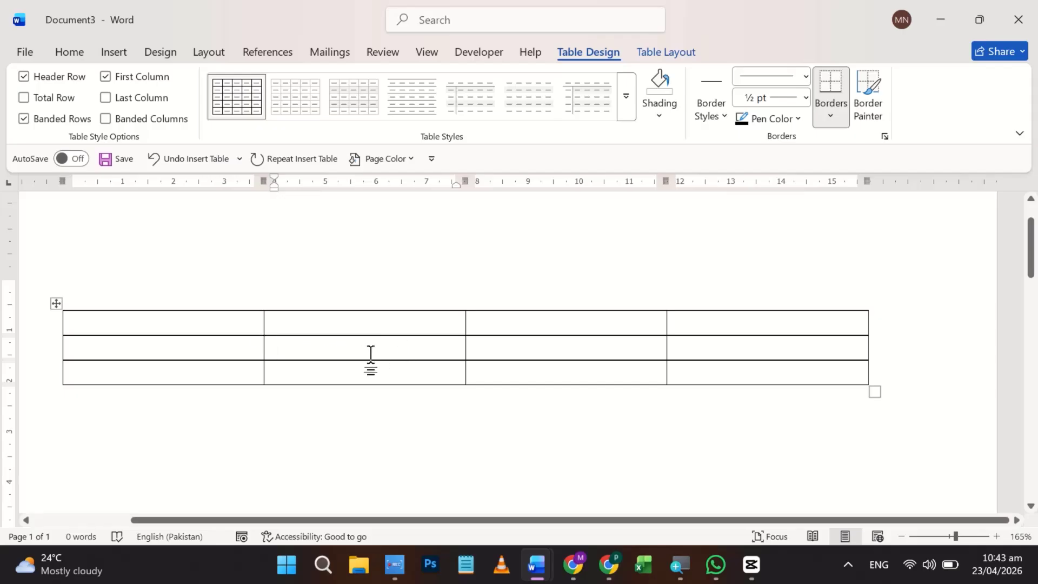
Step: Enter NAME in the table's first cell and advance the cursor across the first row
{"action": "left_click", "coordinate": [190, 319]}
{"action": "type", "text": "NAME"}
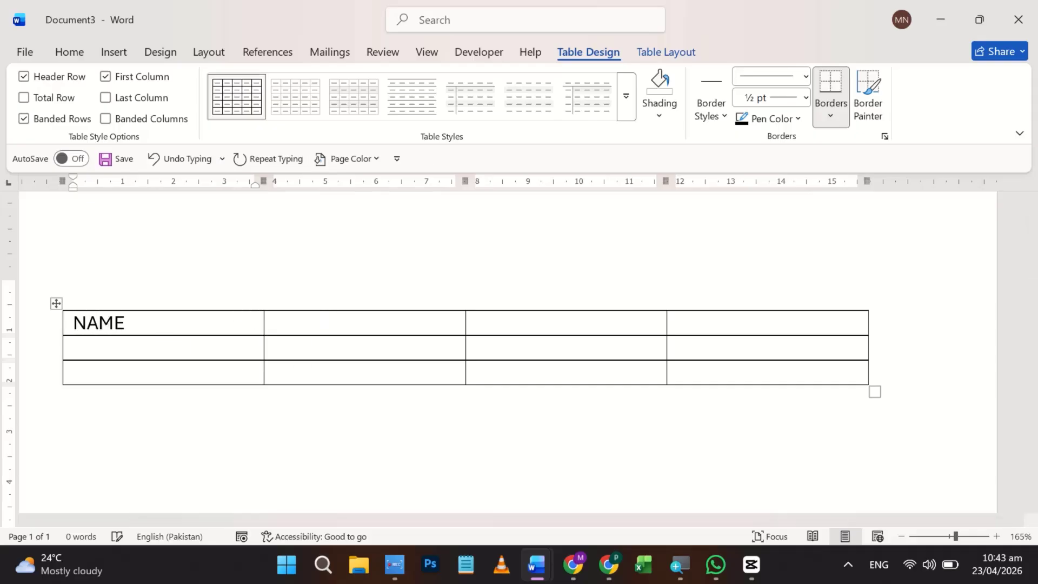
{"action": "key", "text": "Tab"}
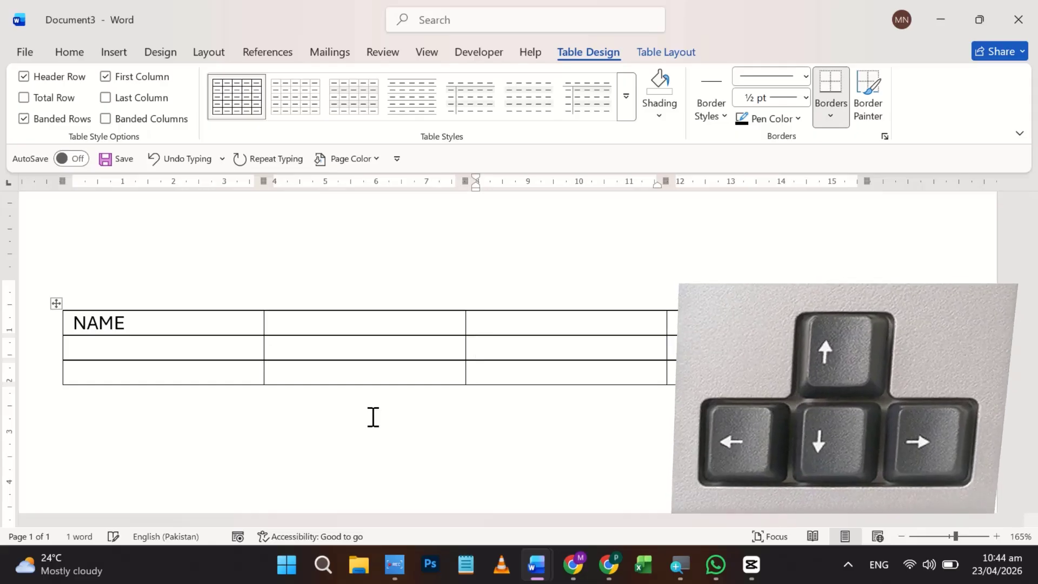
{"action": "key", "text": "Right"}
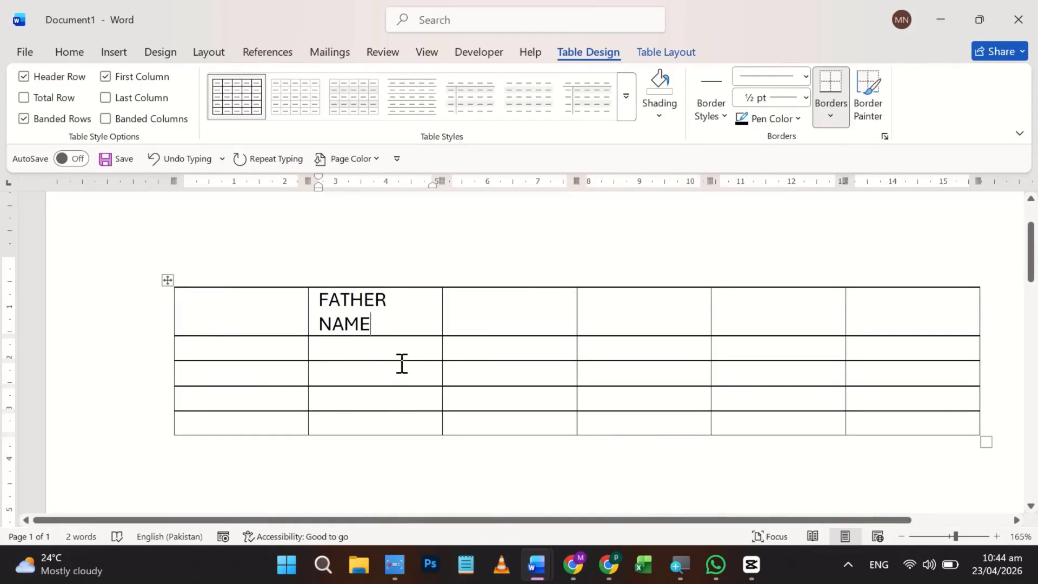
Step: Widen the FATHER NAME column so its heading fits on one line, and increase the height of the second row
{"action": "left_click_drag", "start_coordinate": [378, 320], "coordinate": [313, 325]}
{"action": "left_click", "coordinate": [392, 321]}
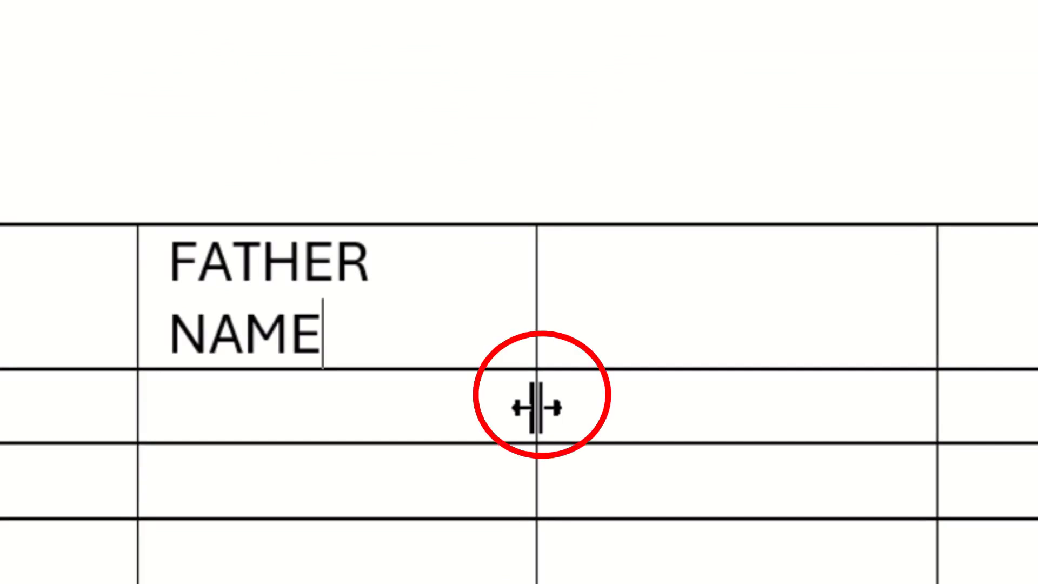
{"action": "left_click_drag", "start_coordinate": [537, 408], "coordinate": [573, 407]}
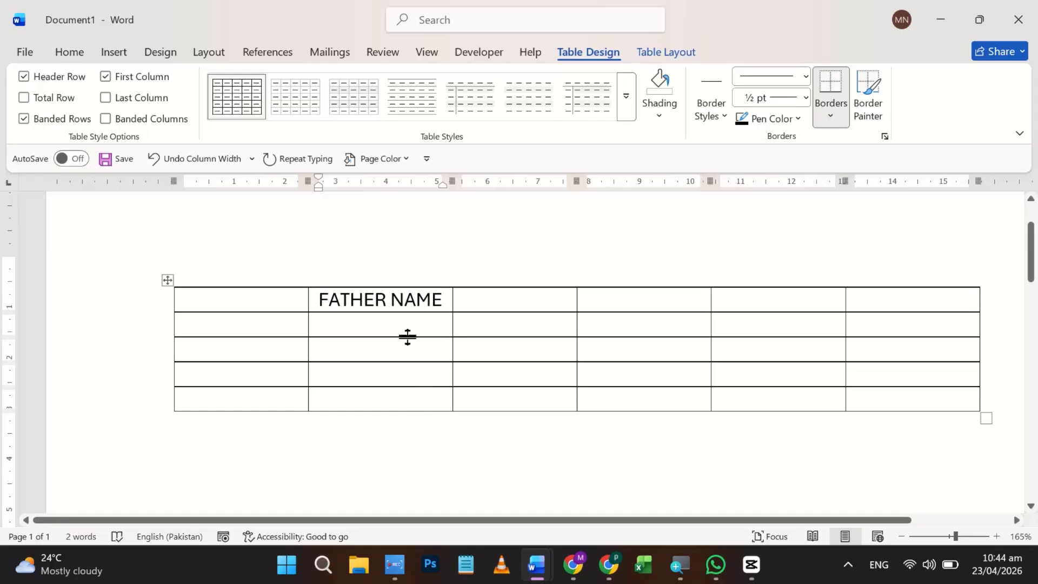
{"action": "left_click_drag", "start_coordinate": [407, 336], "coordinate": [407, 385]}
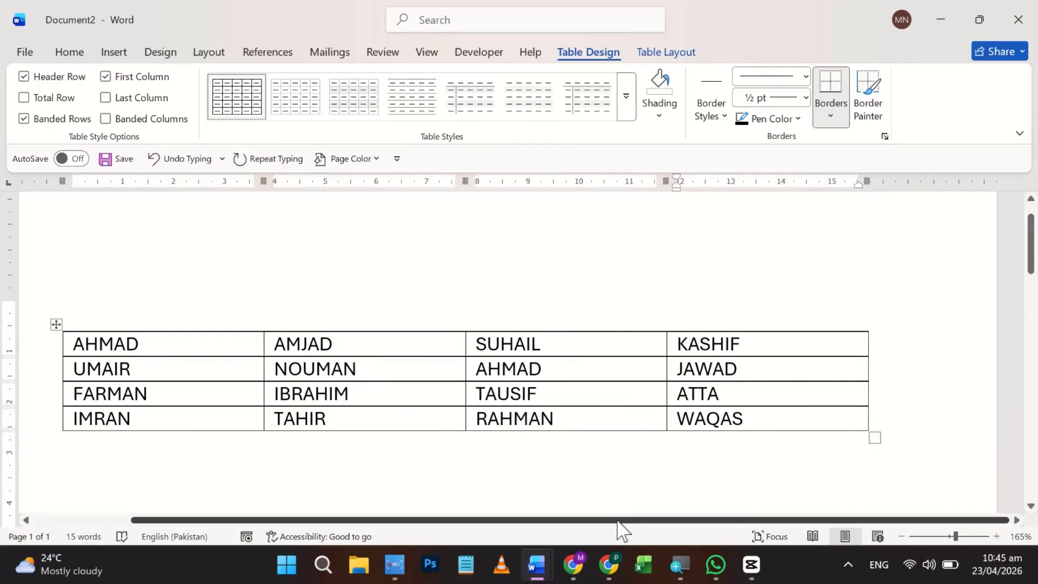
Step: Add three blank rows below the last filled row of the four-column names table
{"action": "key", "text": "Tab"}
{"action": "key", "text": "Tab"}
{"action": "key", "text": "Tab"}
{"action": "key", "text": "Tab"}
{"action": "key", "text": "Tab"}
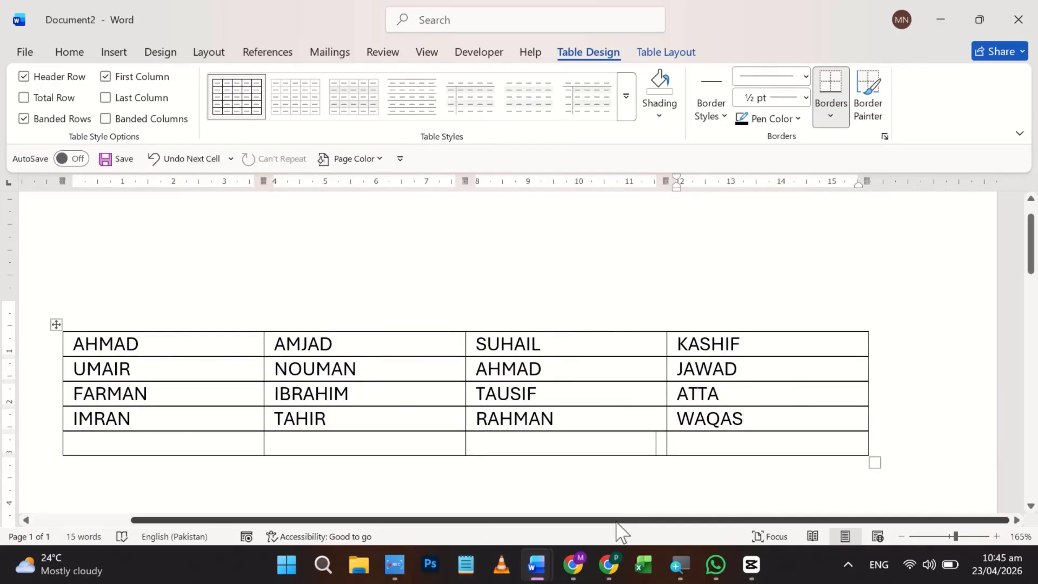
{"action": "key", "text": "Tab"}
{"action": "key", "text": "Tab"}
{"action": "key", "text": "Tab"}
{"action": "key", "text": "Tab"}
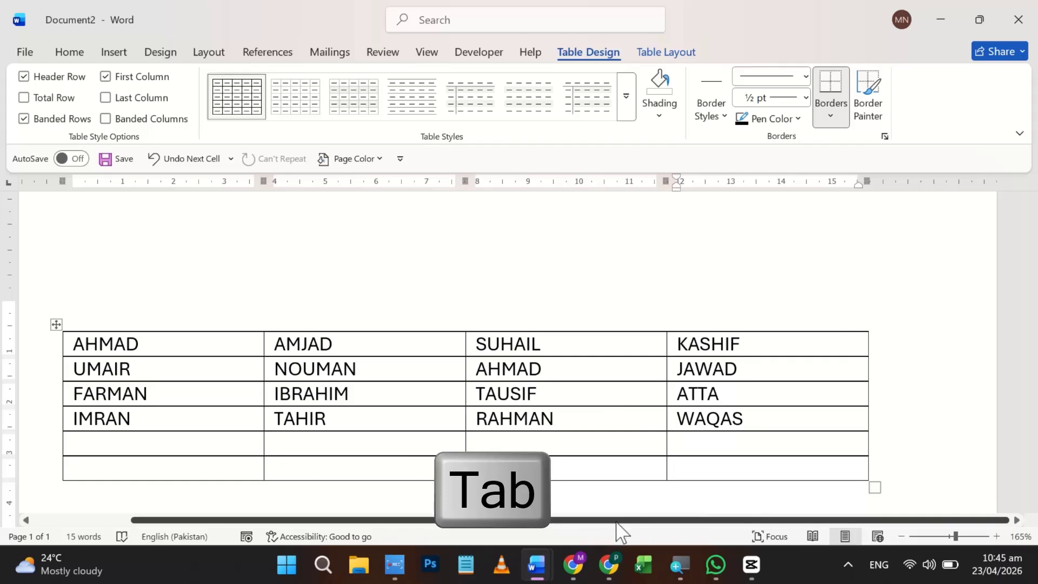
{"action": "scroll", "coordinate": [731, 462], "scroll_direction": "down", "scroll_amount": 2}
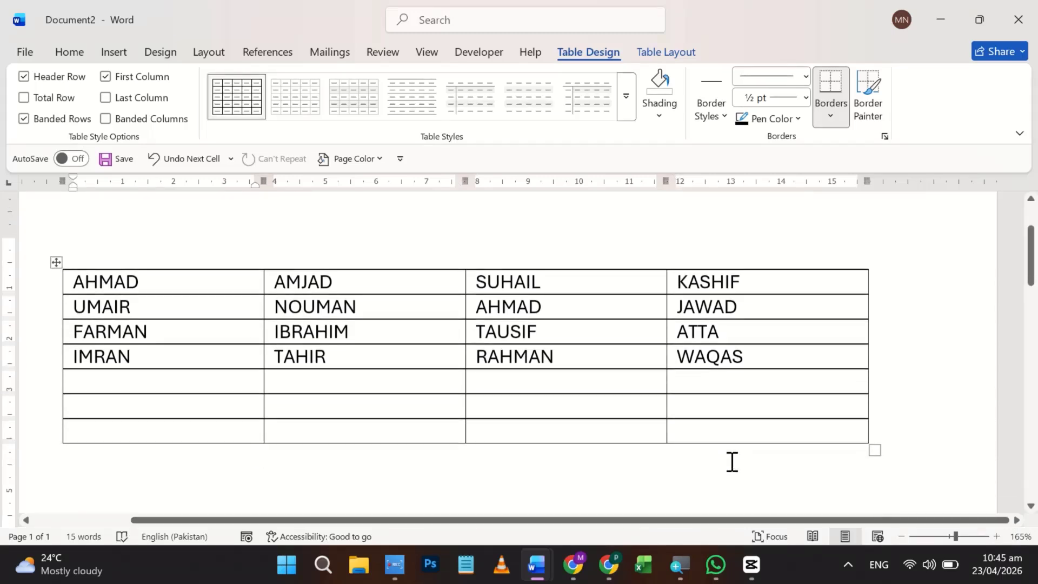